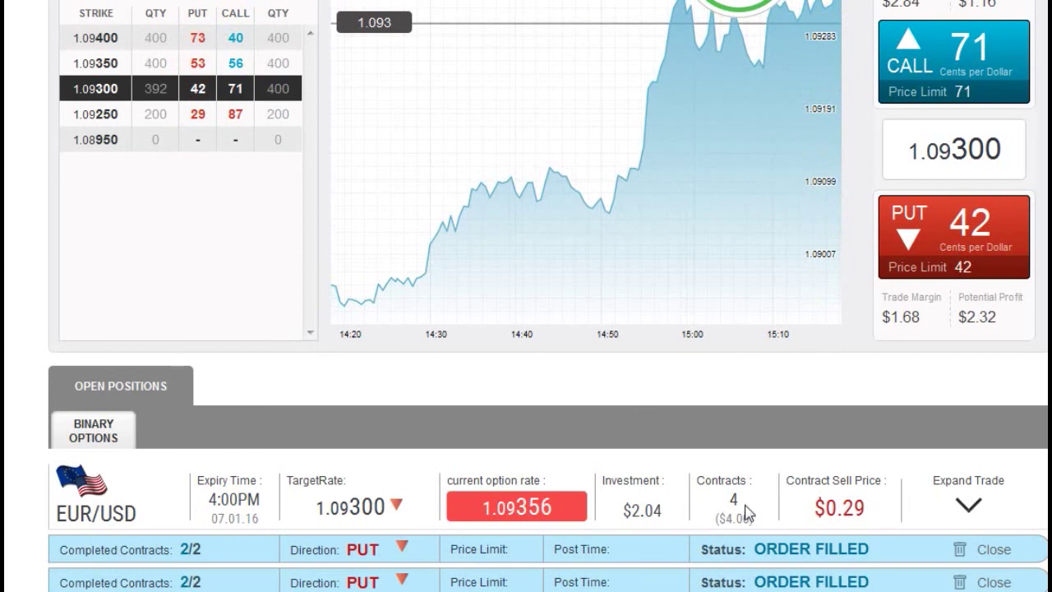
Step: Bring the MetaTrader 4 EURUSD hourly chart with its swing stats in front of the browser
scroll(728, 444, "up", 3)
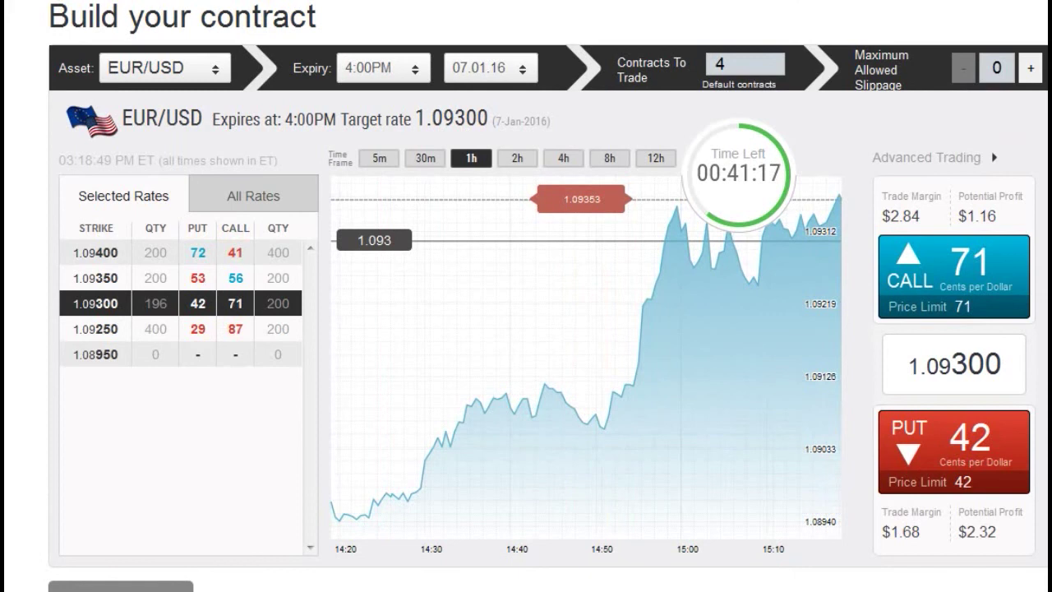
mouse_move(590, 591)
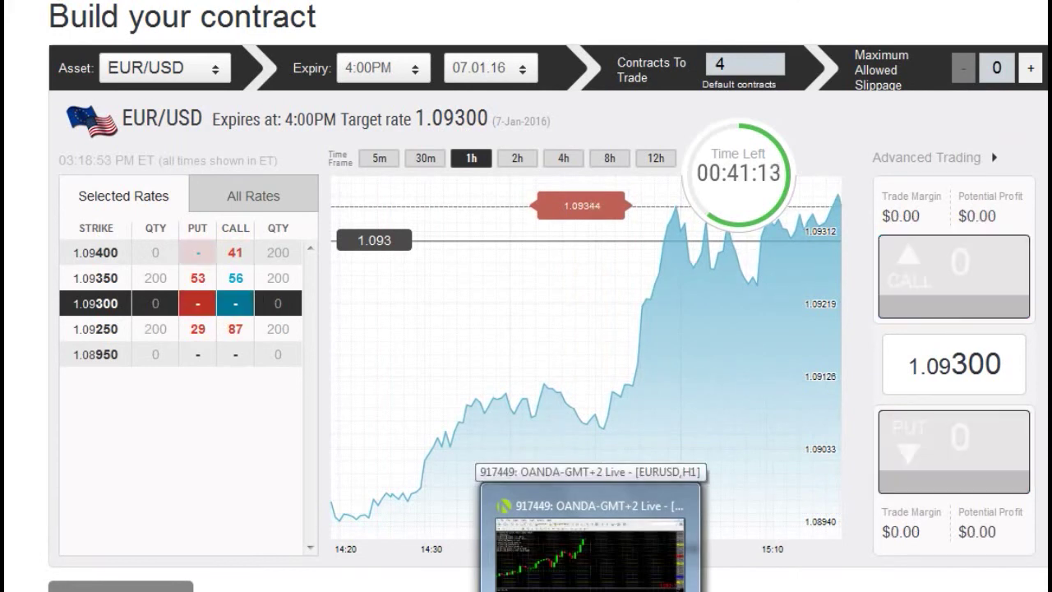
left_click(590, 546)
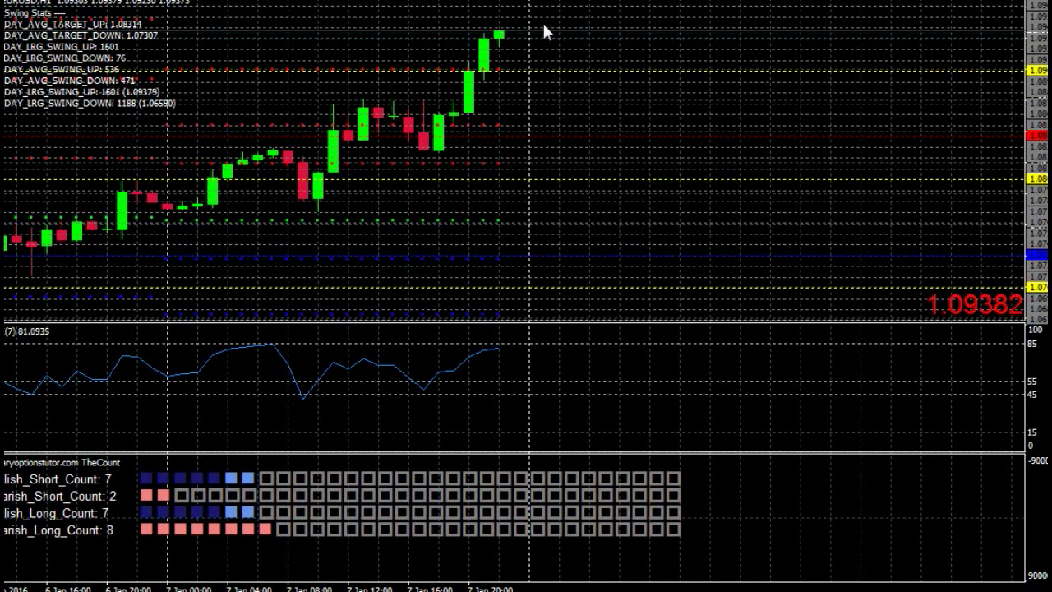
mouse_move(503, 36)
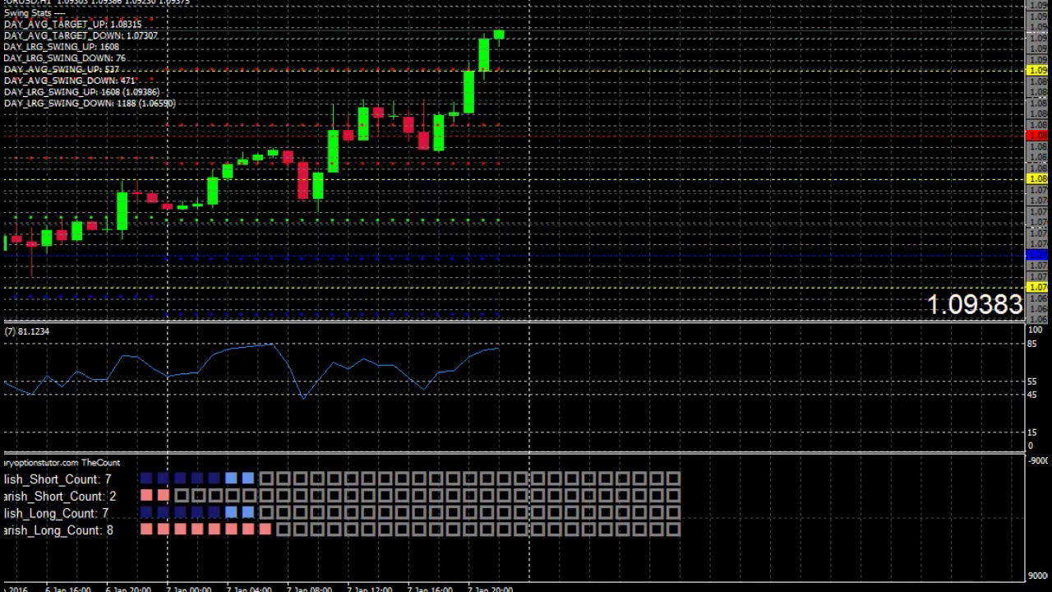
mouse_move(416, 590)
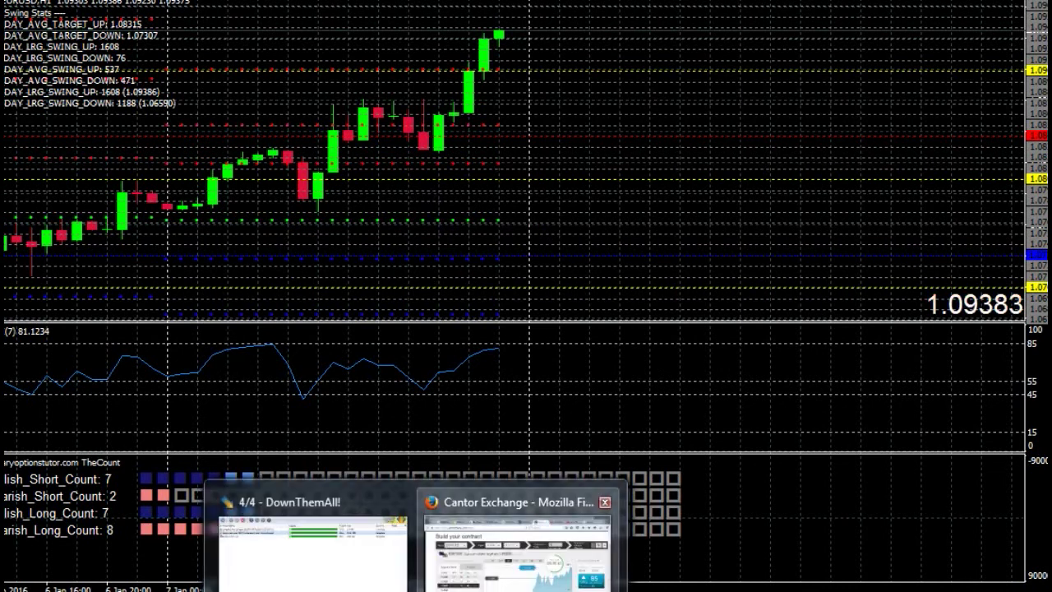
Step: Return to the Cantor Exchange trading page and check the still-open EUR/USD PUT position
left_click(508, 579)
scroll(614, 516, "down", 1)
scroll(614, 516, "down", 4)
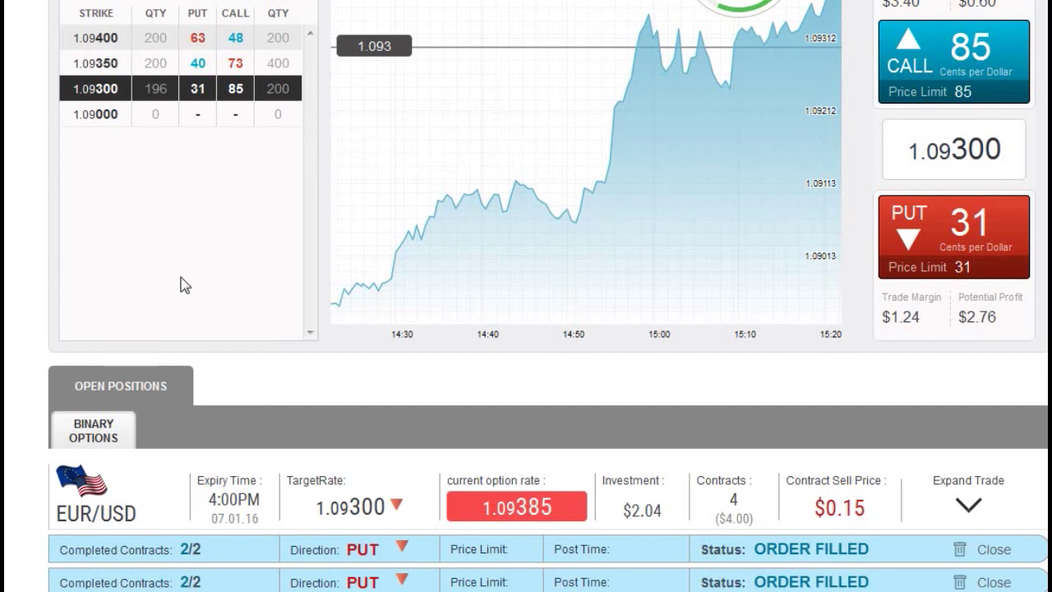
scroll(184, 286, "up", 2)
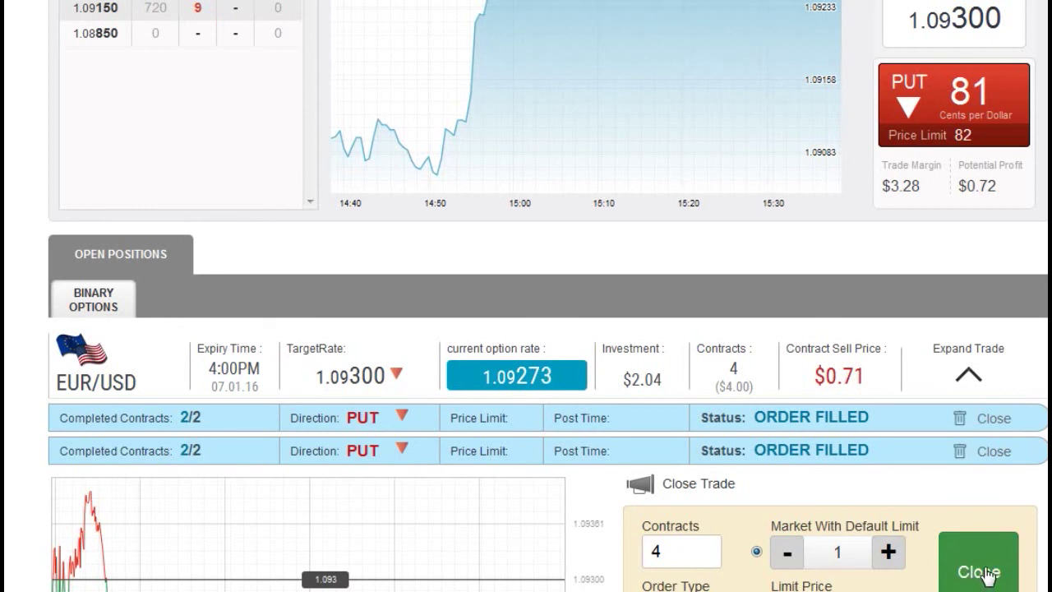
Step: Scroll to Open Positions to show the 4-contract EUR/USD PUT with its close-trade details
scroll(888, 365, "up", 4)
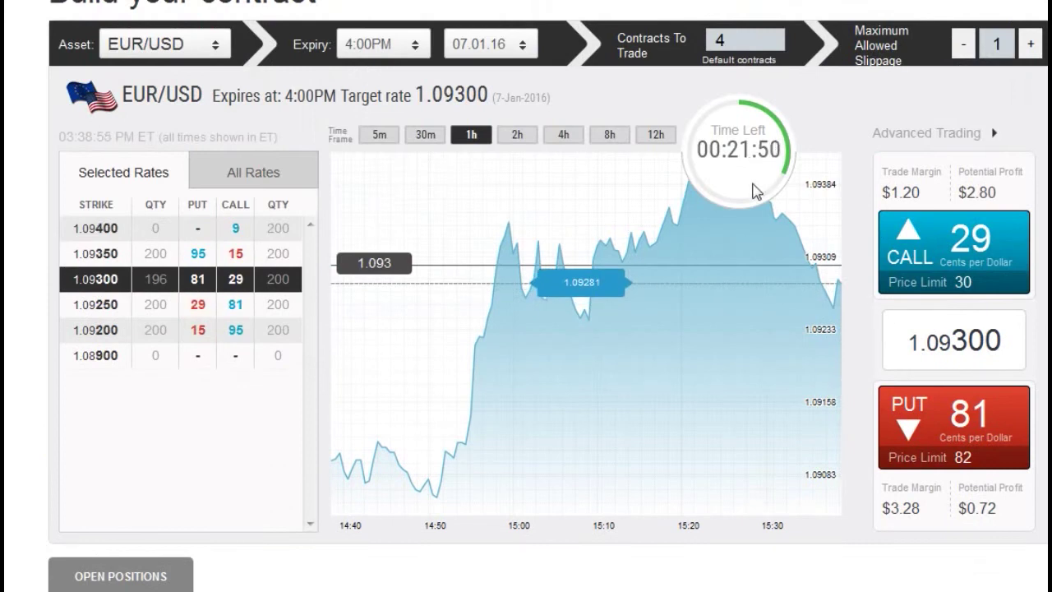
scroll(775, 357, "down", 3)
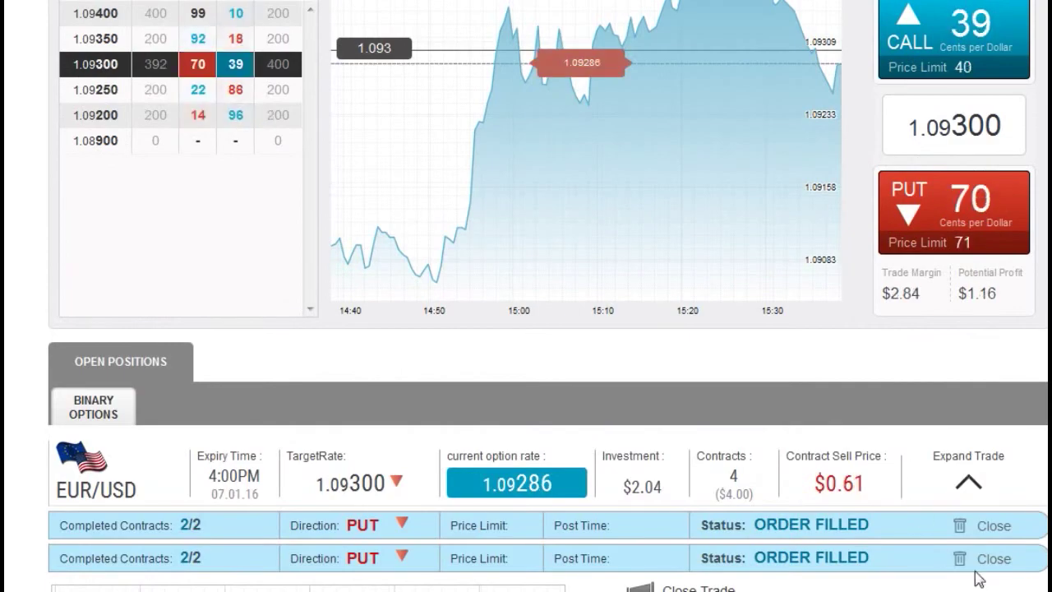
scroll(966, 526, "down", 1)
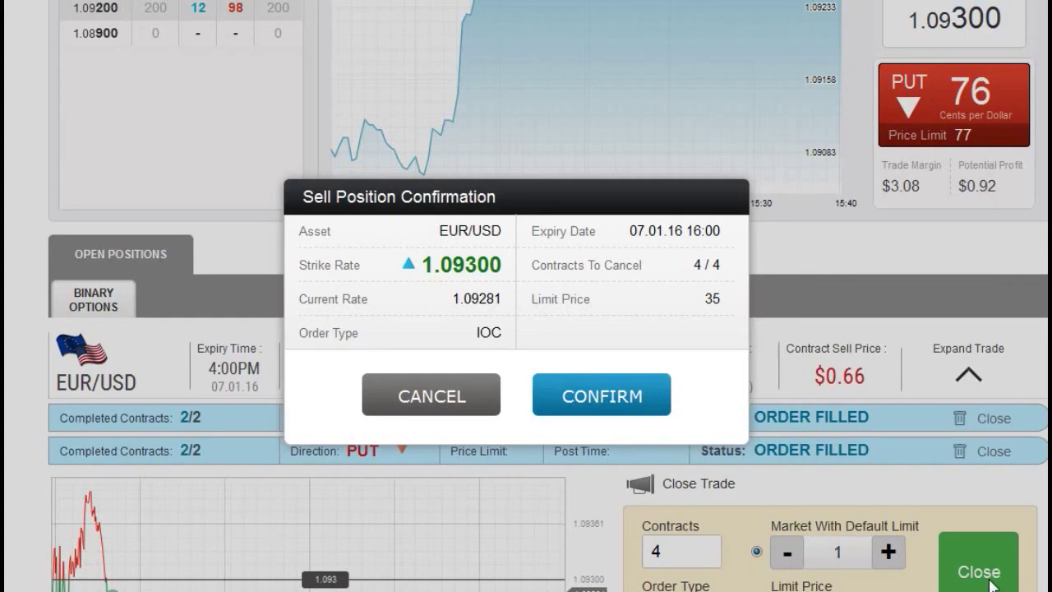
left_click(980, 582)
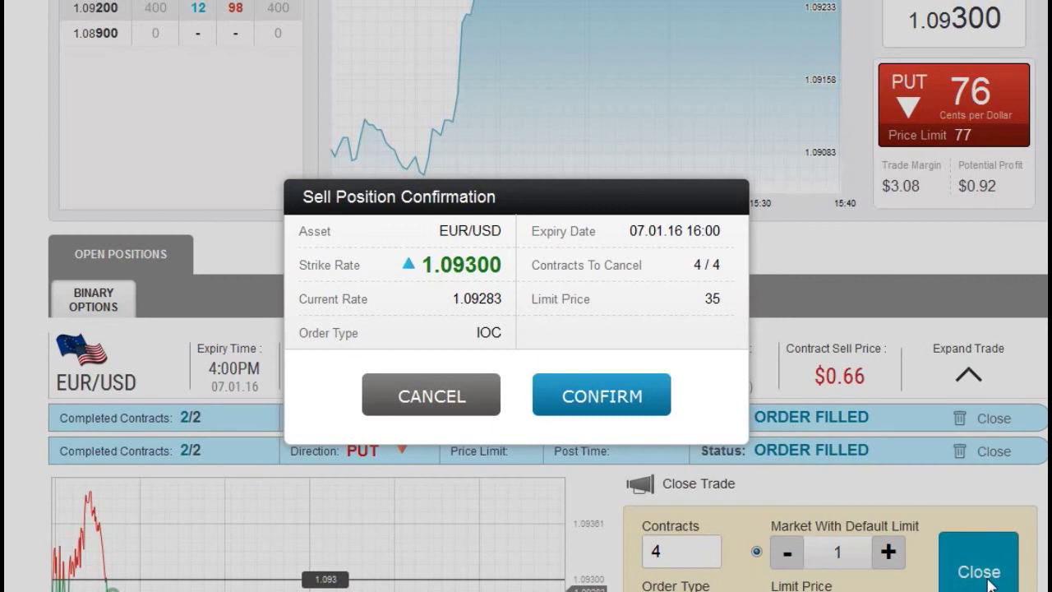
left_click(579, 390)
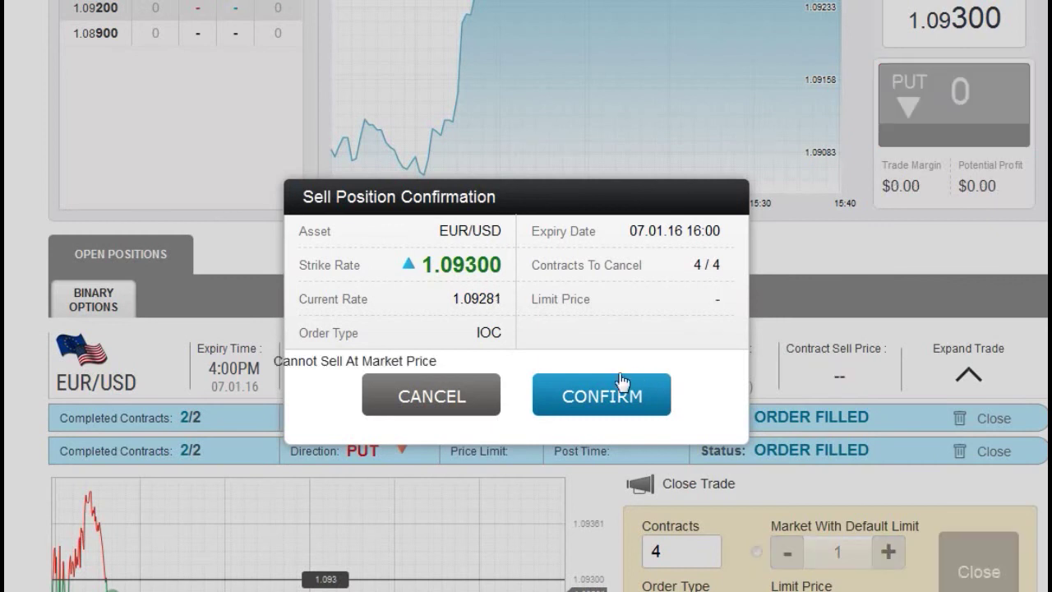
left_click(441, 395)
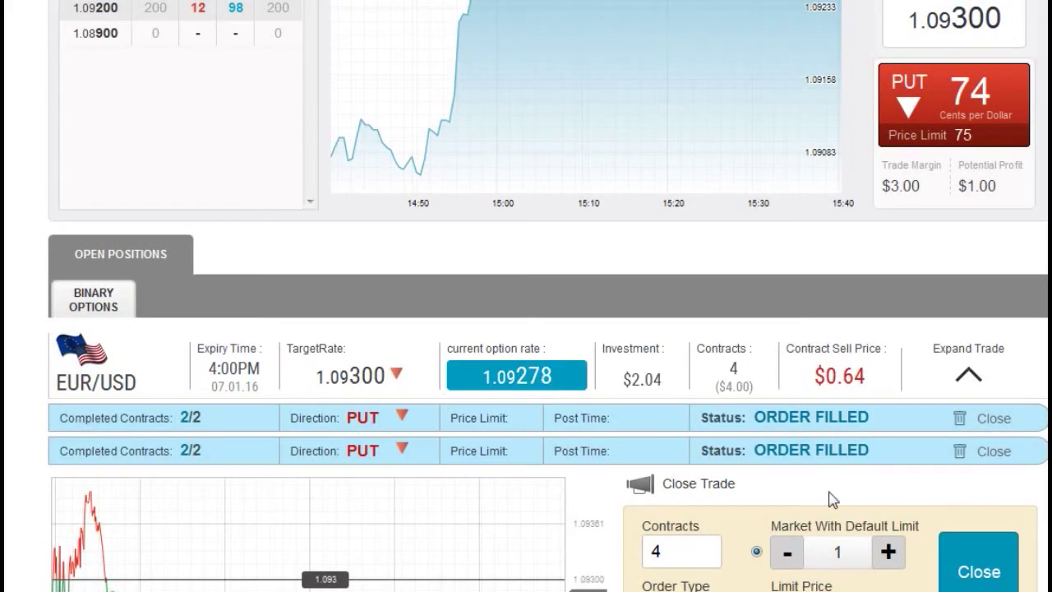
Step: Request to close the EUR/USD PUT again, bringing up the sell confirmation for all 4 contracts
left_click(985, 577)
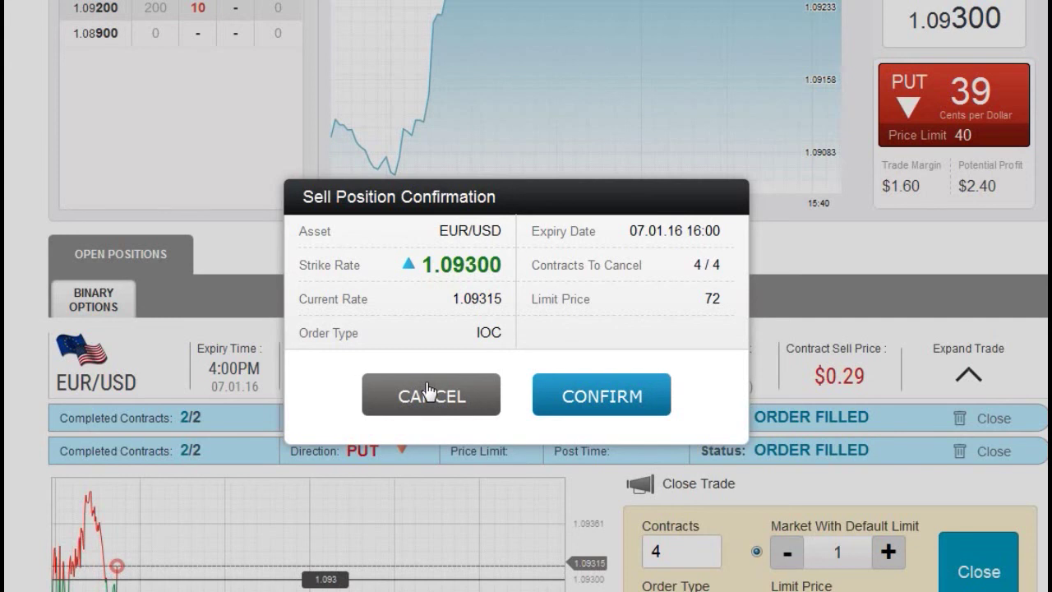
Step: Cancel the sell confirmation, keeping the 4-contract EUR/USD PUT open, and review the page
left_click(429, 391)
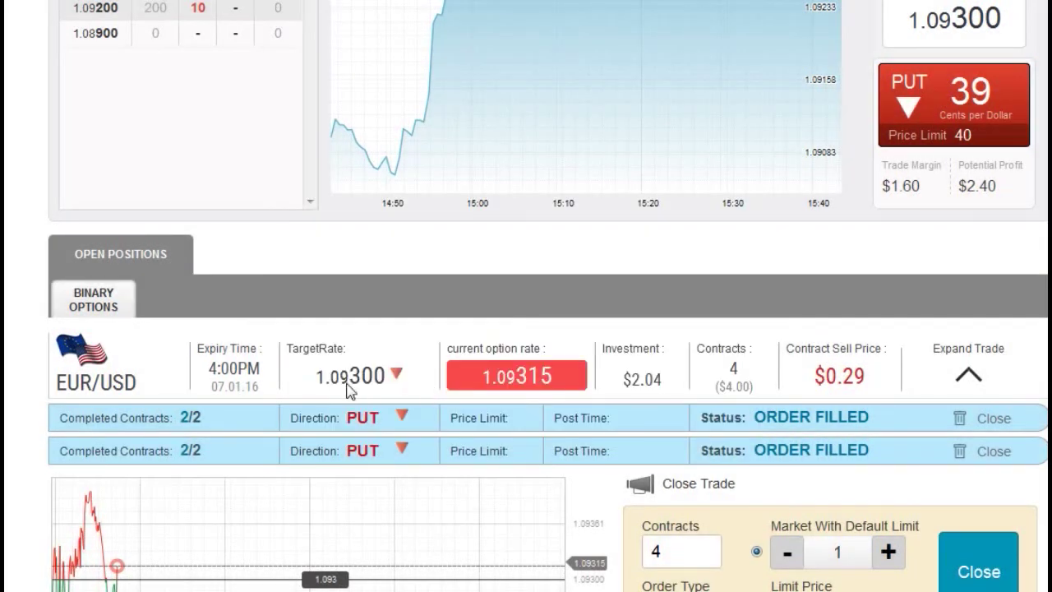
scroll(346, 366, "up", 3)
scroll(345, 365, "up", 2)
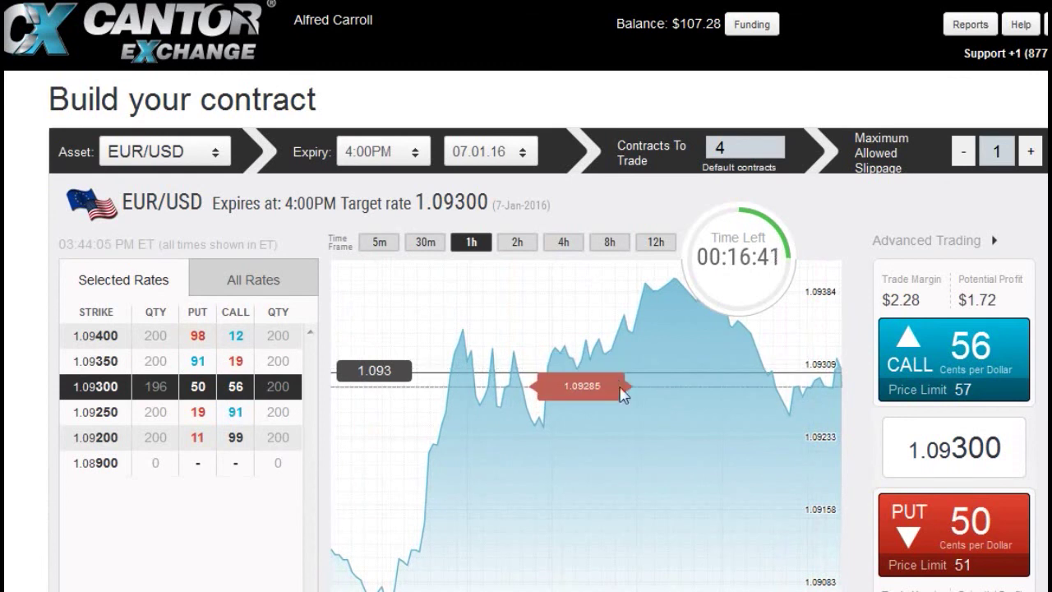
scroll(711, 444, "down", 1)
scroll(711, 441, "down", 4)
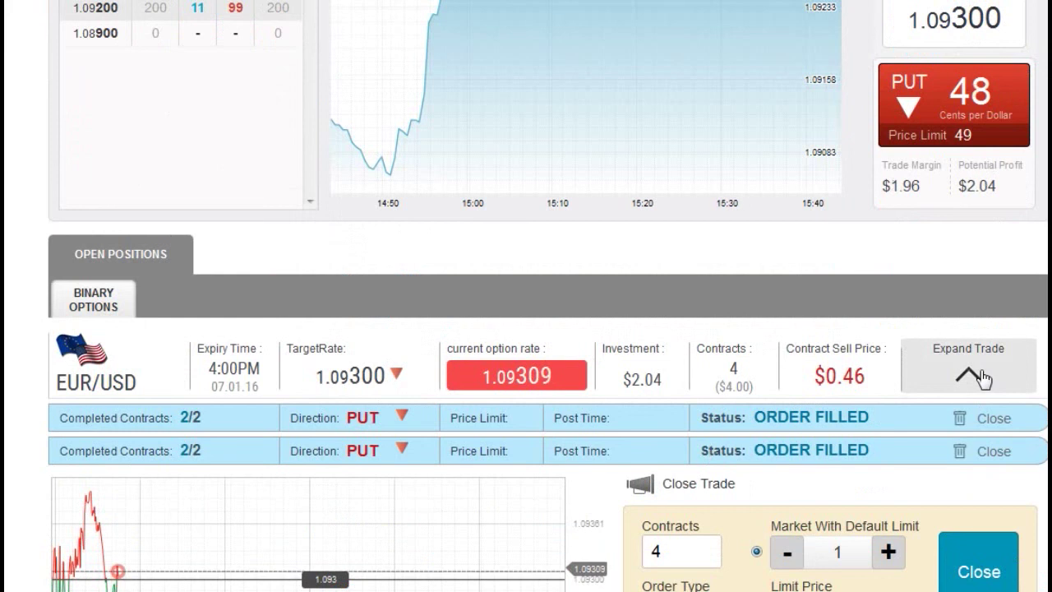
scroll(984, 378, "down", 1)
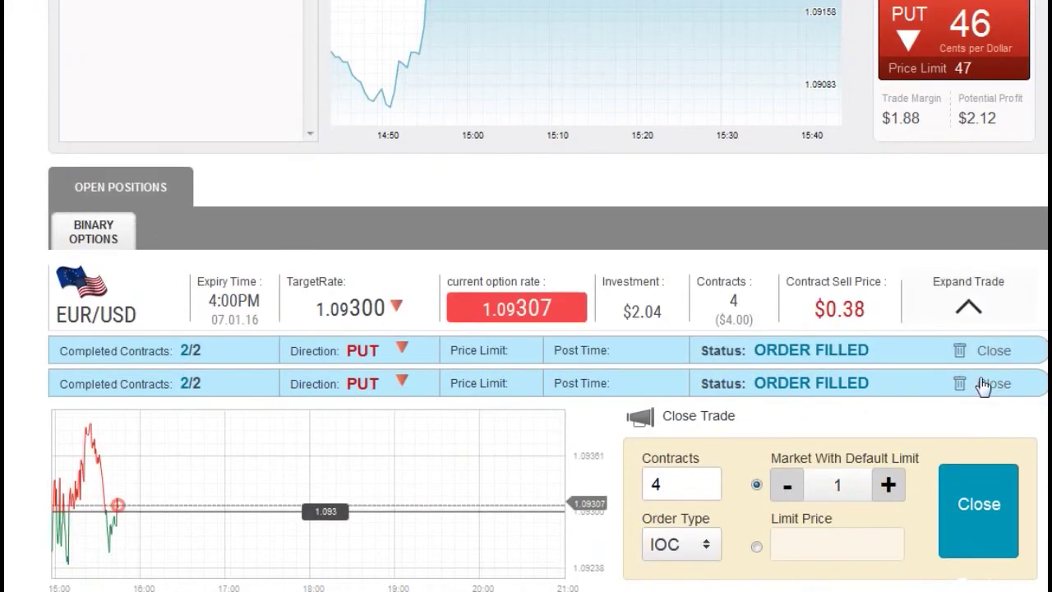
left_click(985, 504)
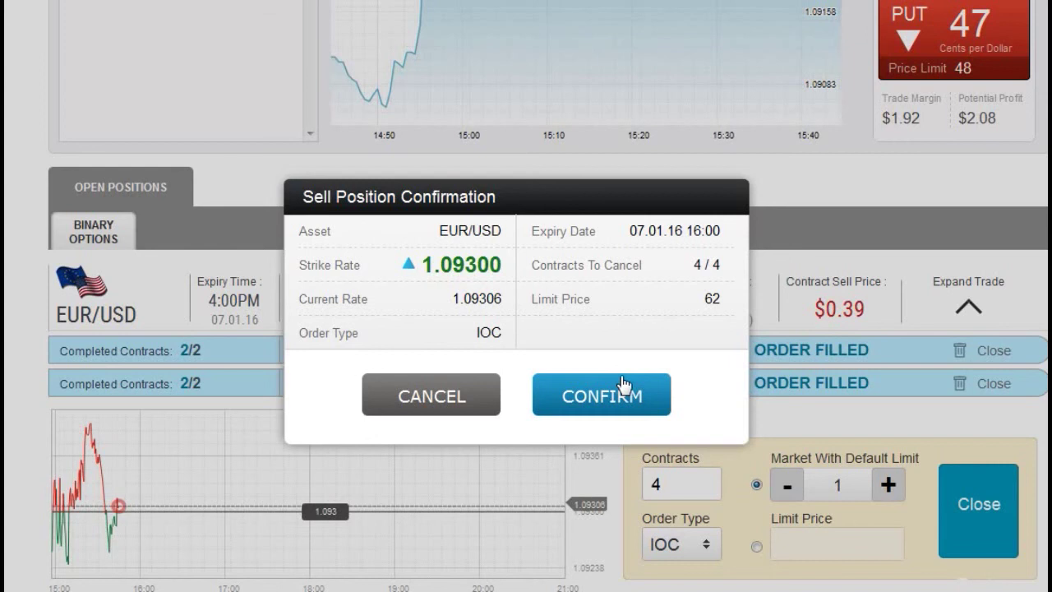
scroll(700, 329, "up", 3)
scroll(705, 320, "up", 5)
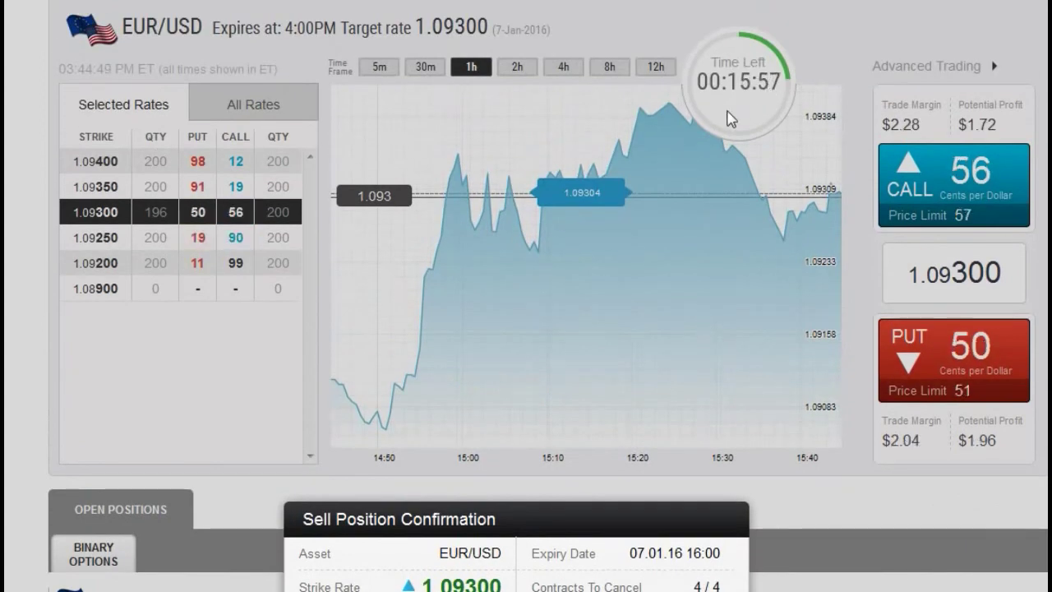
scroll(724, 135, "down", 2)
scroll(724, 136, "down", 4)
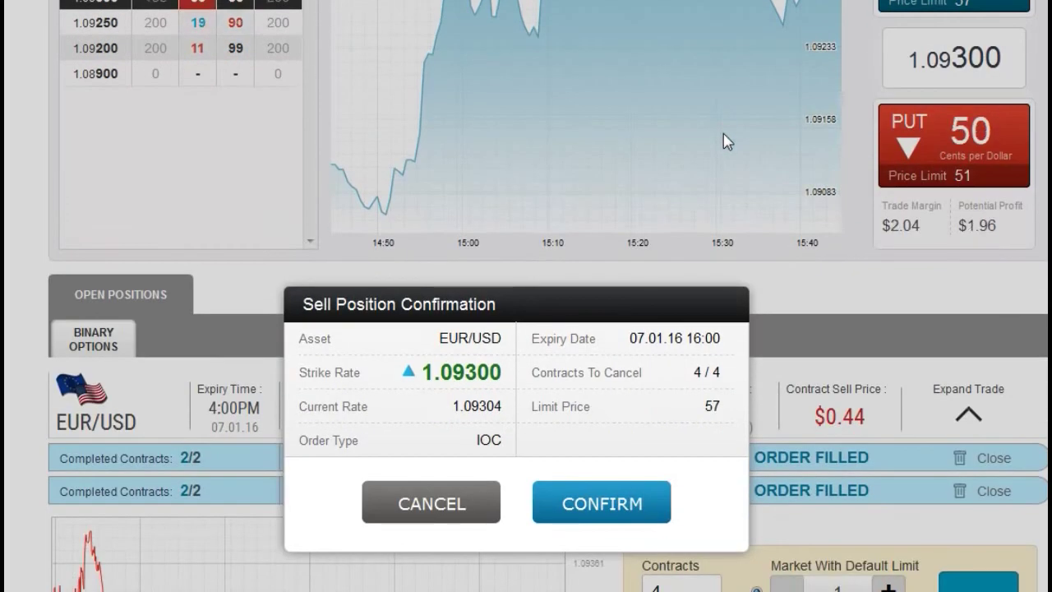
scroll(724, 141, "down", 3)
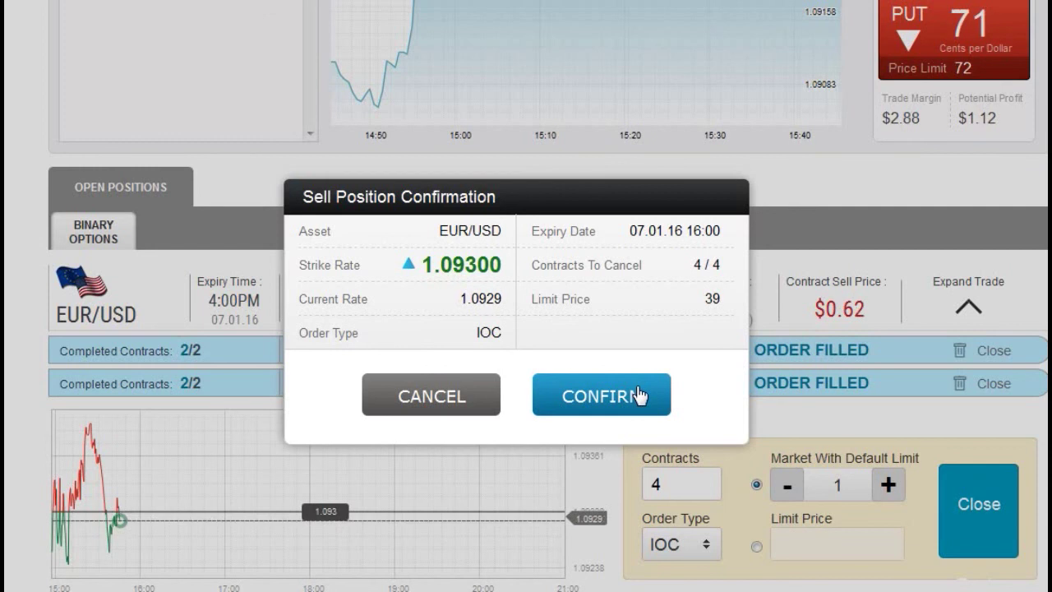
Step: Confirm selling all 4 EUR/USD PUT contracts, retrying after the market-price rejection
left_click(639, 395)
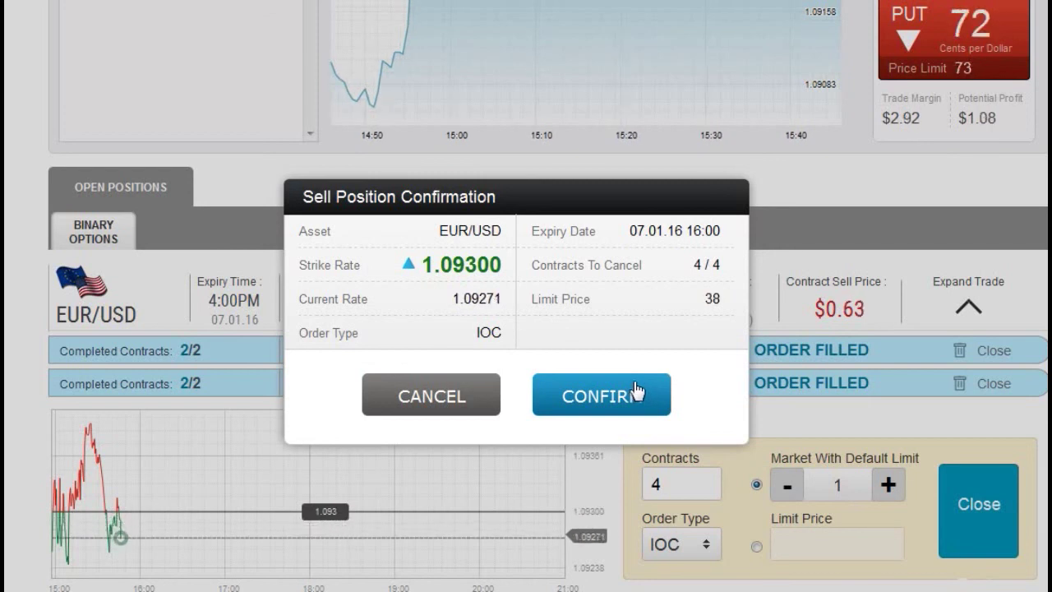
left_click(636, 393)
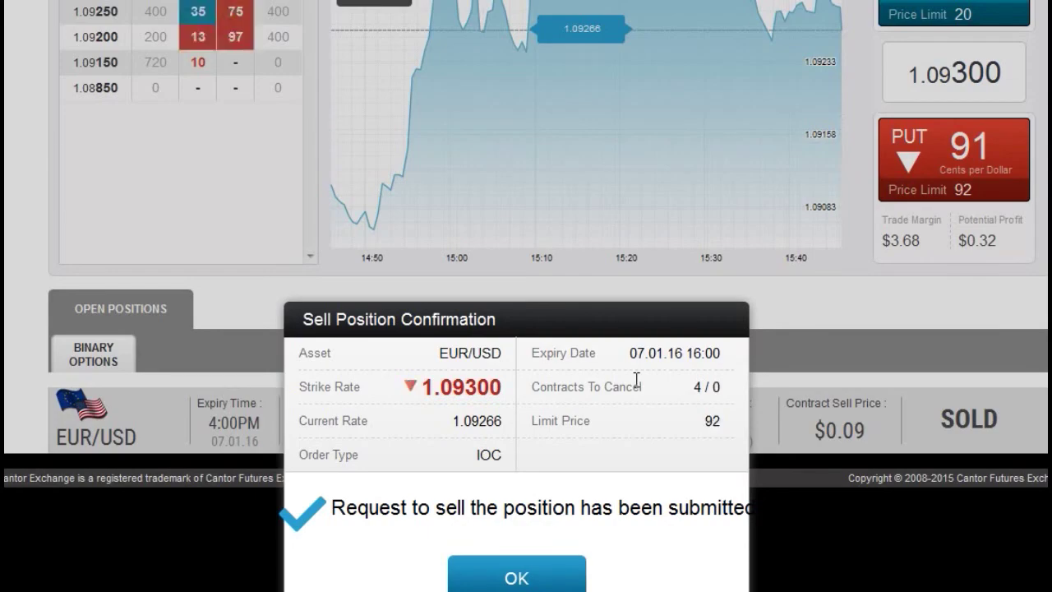
Step: Dismiss the sale-submitted message so the panel shows no open positions
left_click(502, 574)
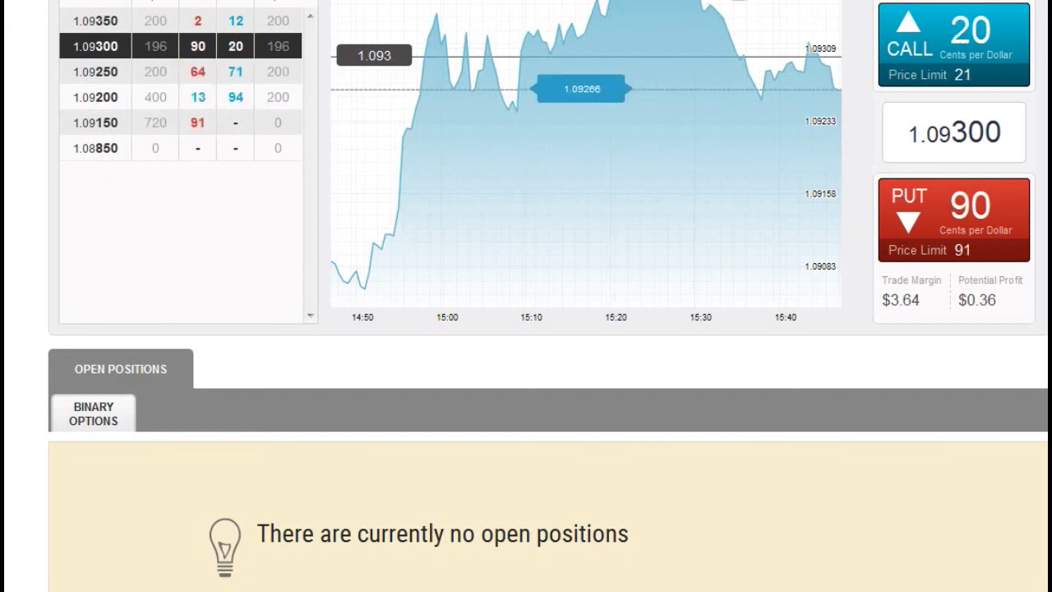
mouse_move(590, 588)
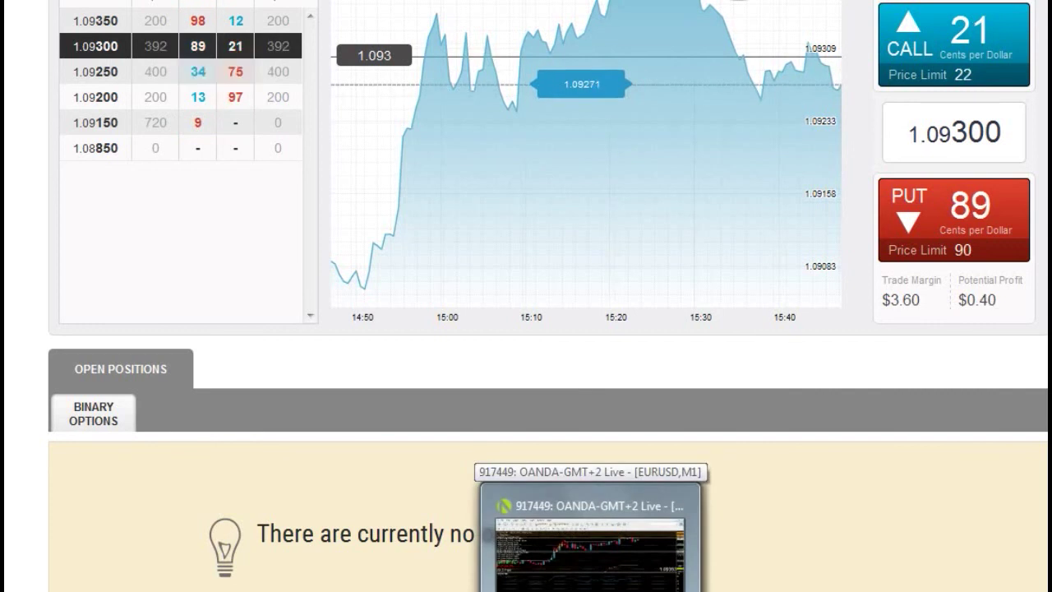
Step: Bring up the MetaTrader 4 EURUSD one-minute chart and pan it to the latest candles
left_click(590, 551)
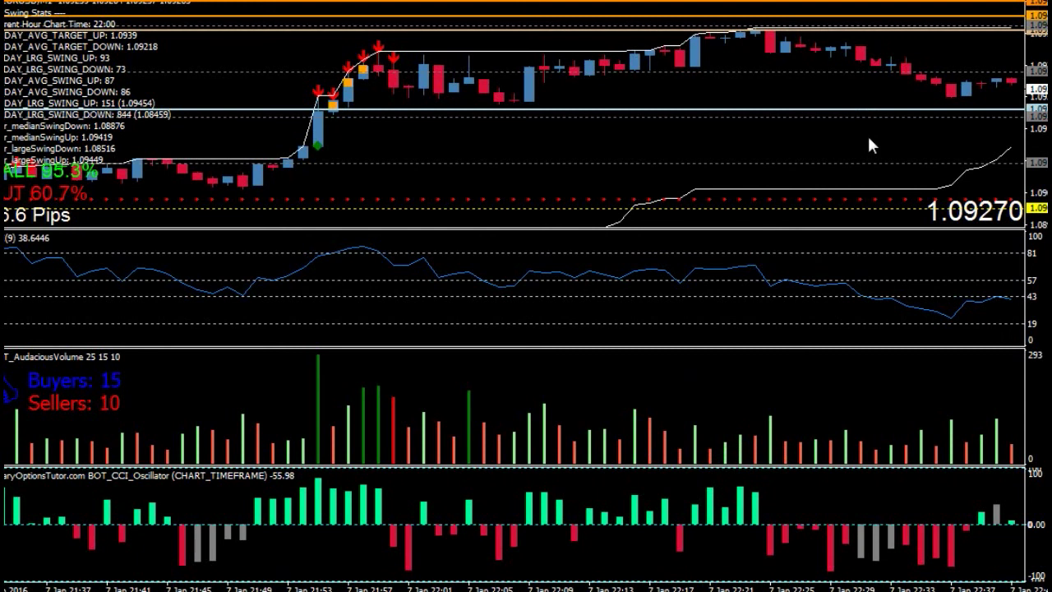
left_click_drag(870, 146, 831, 147)
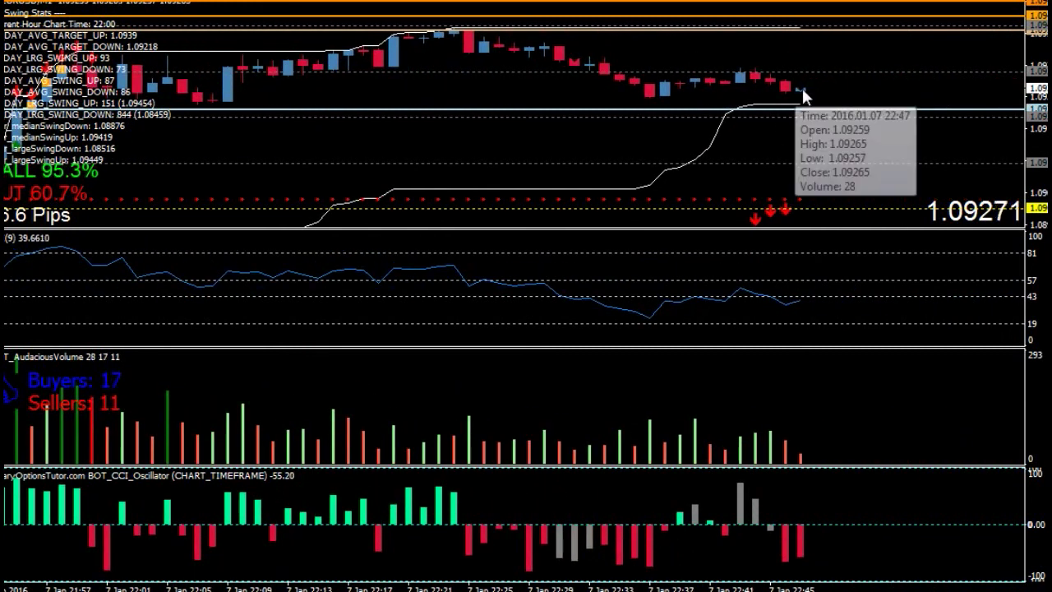
mouse_move(804, 95)
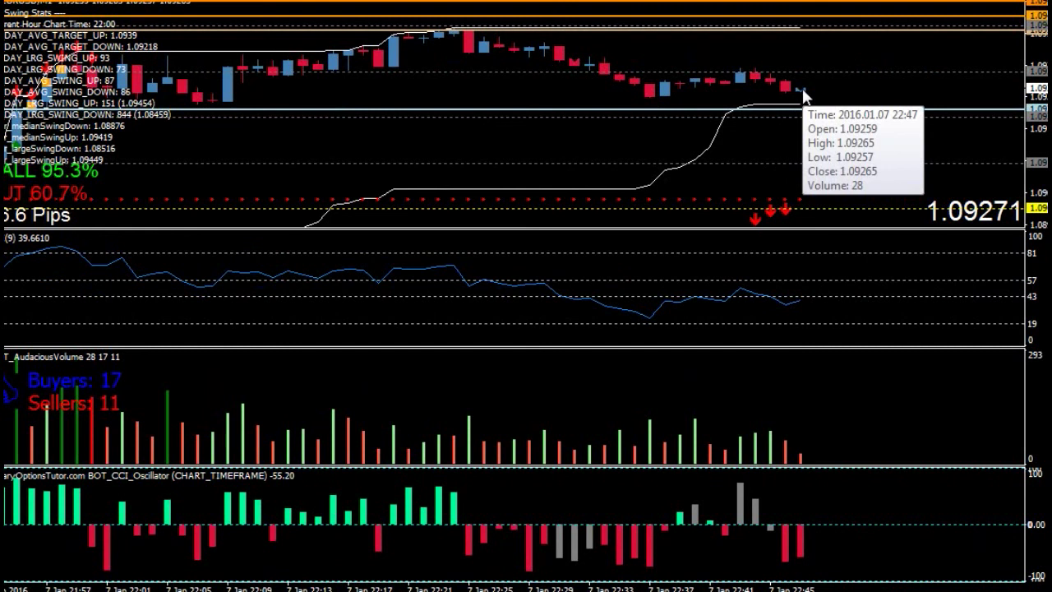